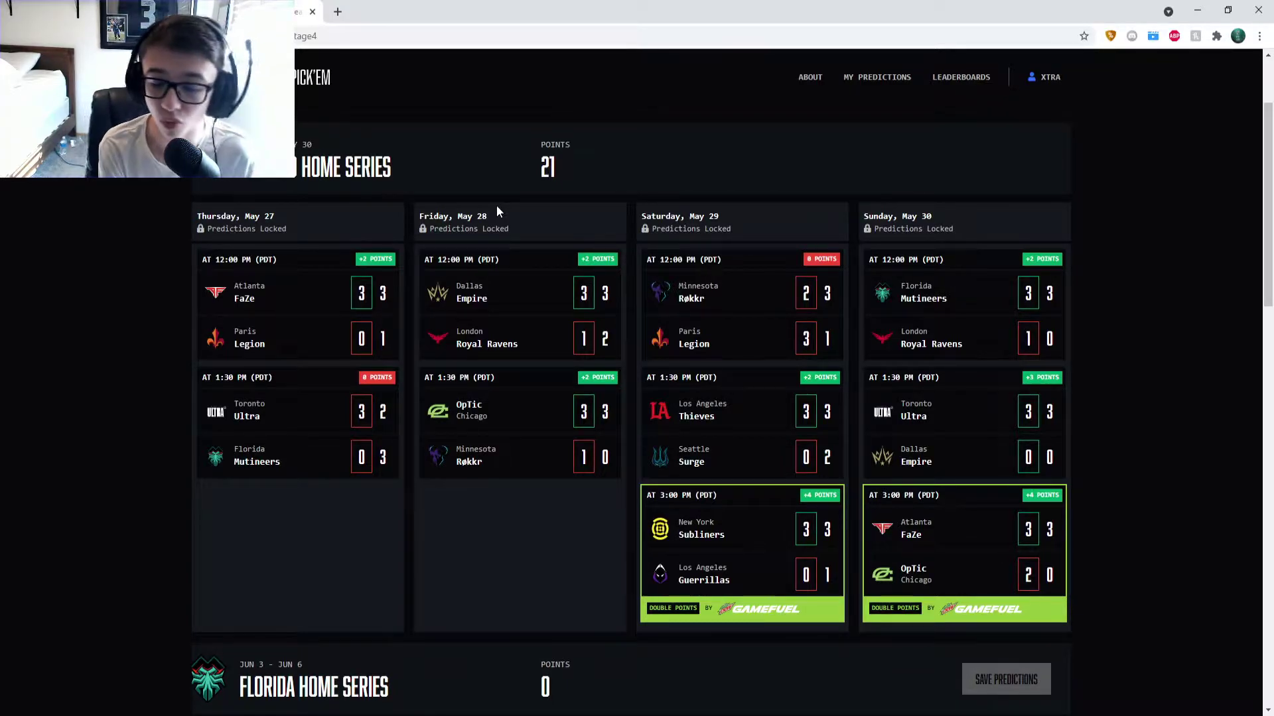
Toggle the May series results a few times, leaving them expanded above the Florida Home Series.
{"action": "left_click", "coordinate": [583, 171]}
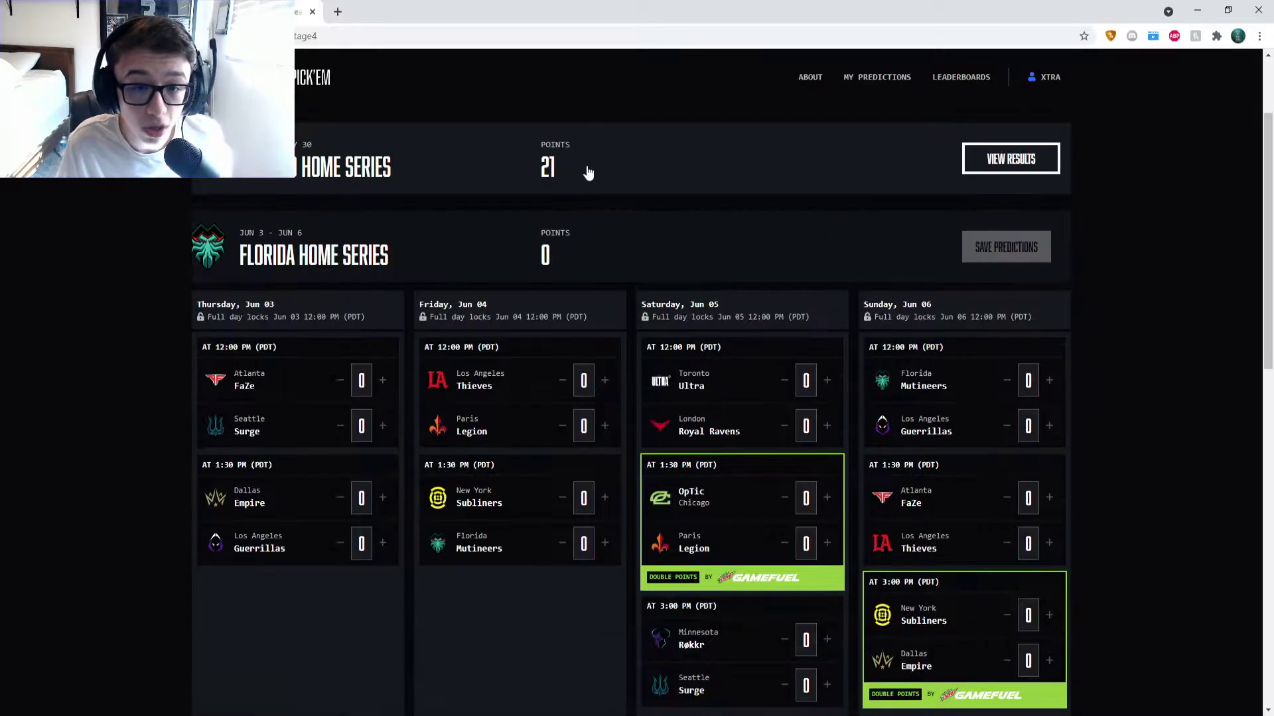
{"action": "left_click", "coordinate": [585, 172]}
{"action": "left_click", "coordinate": [585, 171]}
{"action": "left_click", "coordinate": [586, 180]}
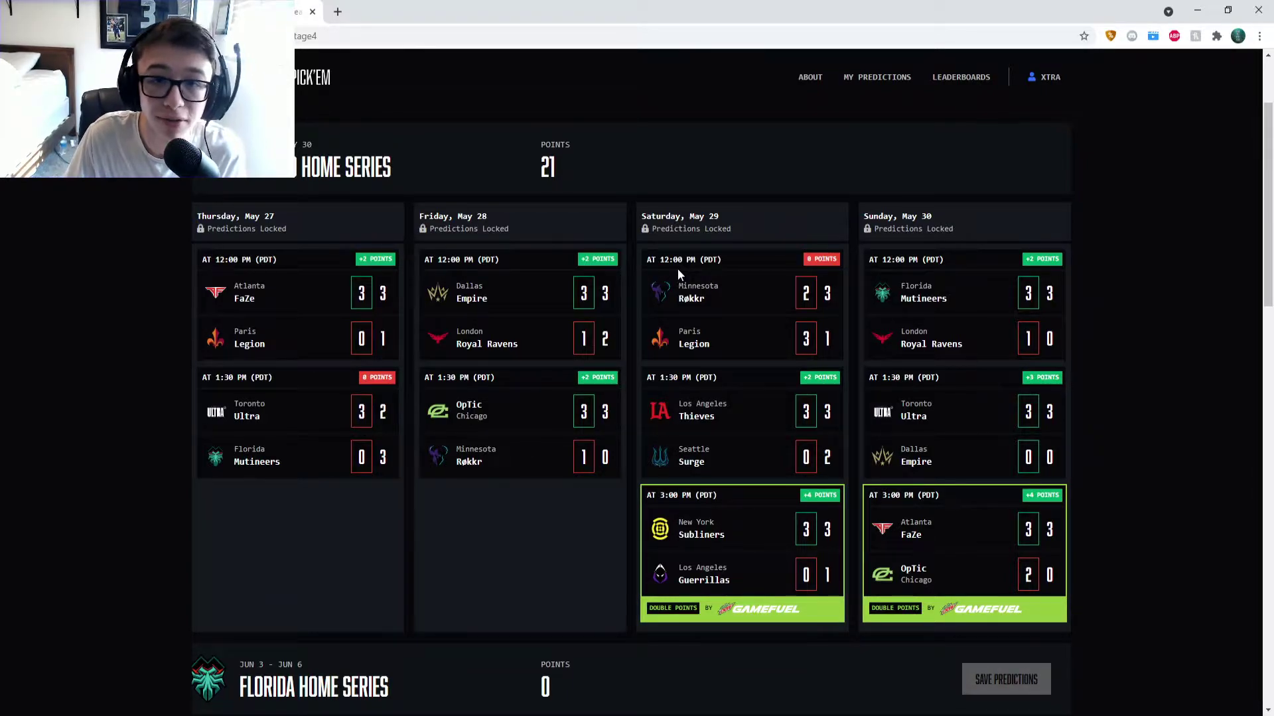
{"action": "scroll", "coordinate": [609, 366], "scroll_direction": "down", "scroll_amount": 7}
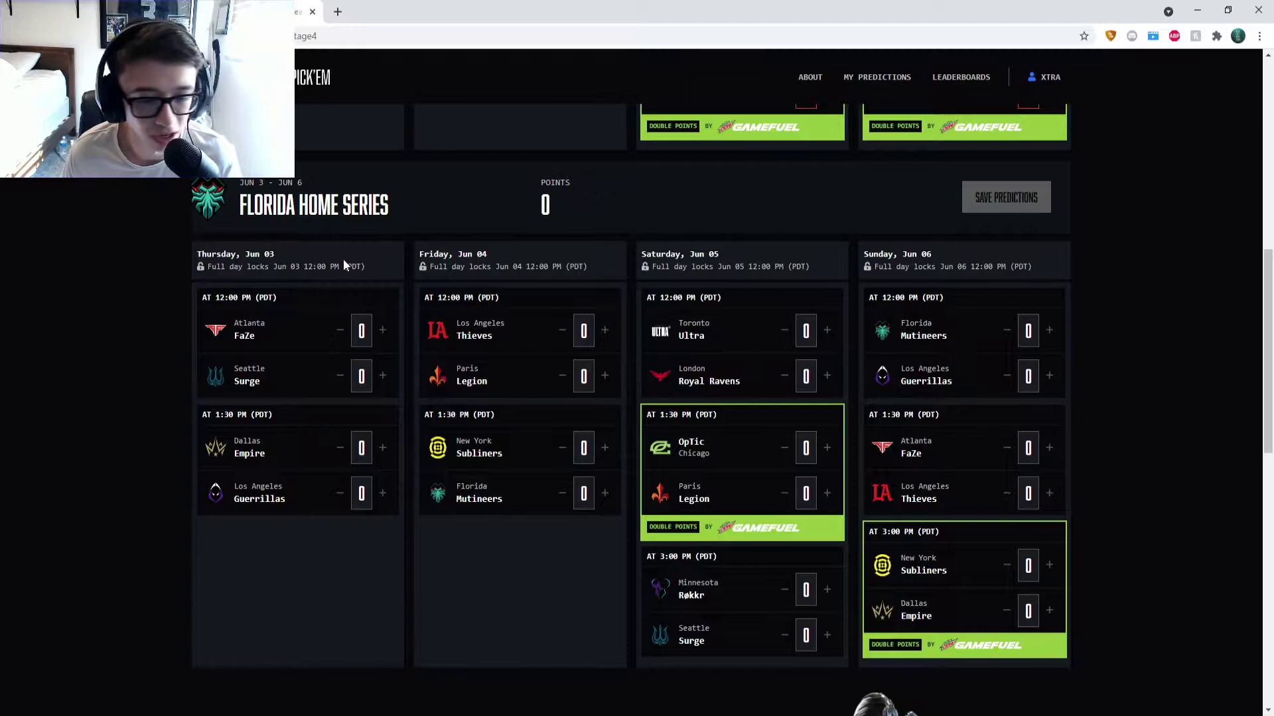
Enter Thursday Jun 3 predictions: Atlanta FaZe 3, Seattle Surge 0; Dallas Empire 3, LA Guerrillas 1.
{"action": "left_click", "coordinate": [384, 331]}
{"action": "left_click", "coordinate": [384, 330]}
{"action": "left_click", "coordinate": [384, 330]}
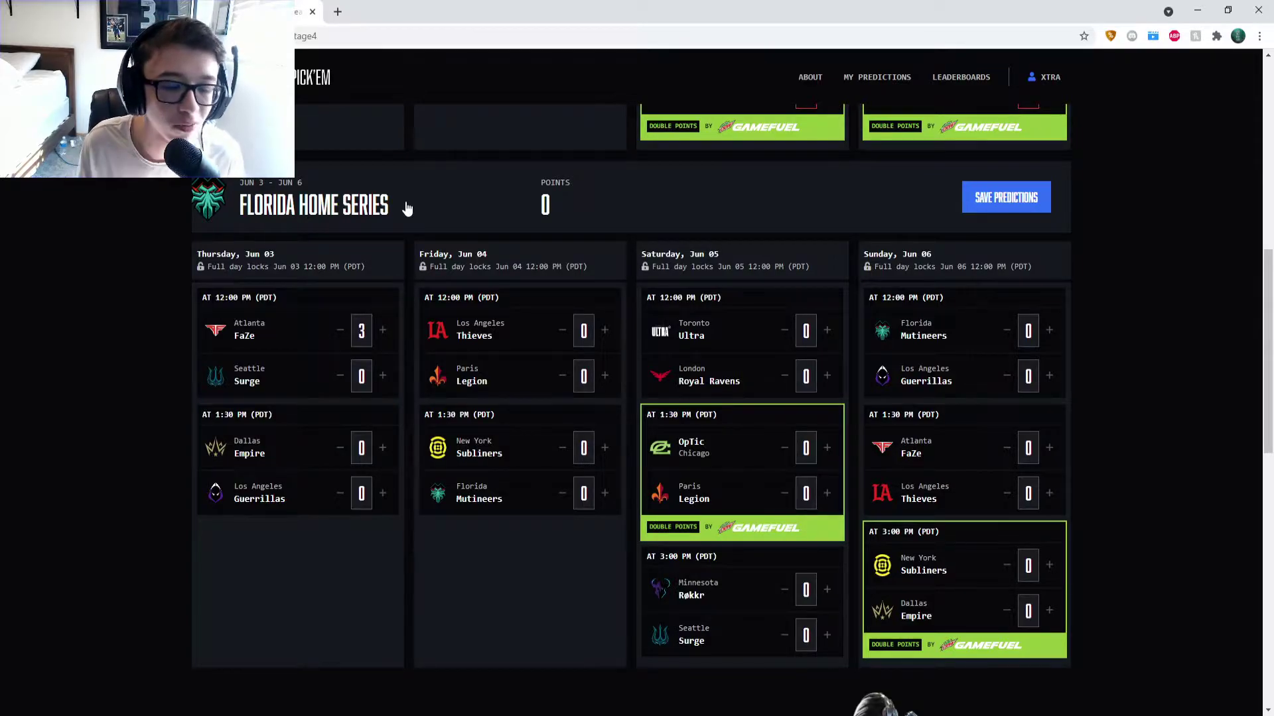
{"action": "left_click", "coordinate": [383, 447]}
{"action": "left_click", "coordinate": [383, 448]}
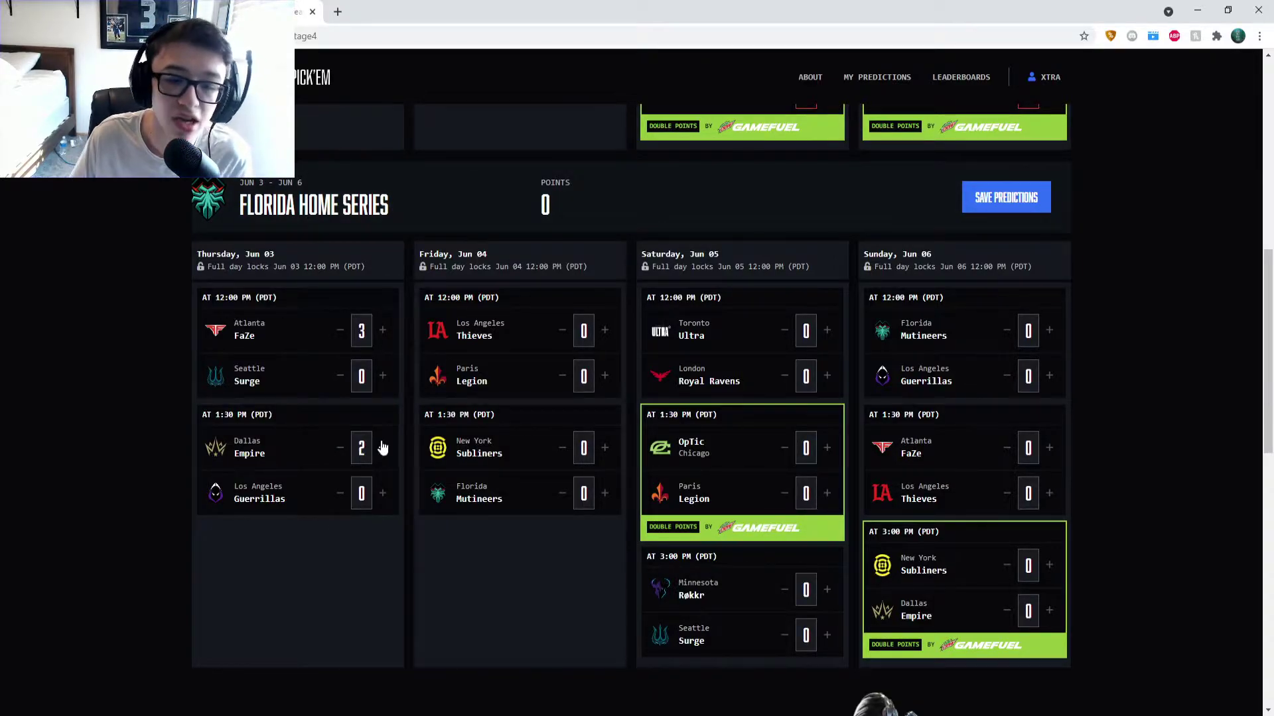
{"action": "left_click", "coordinate": [382, 448]}
{"action": "left_click", "coordinate": [383, 493]}
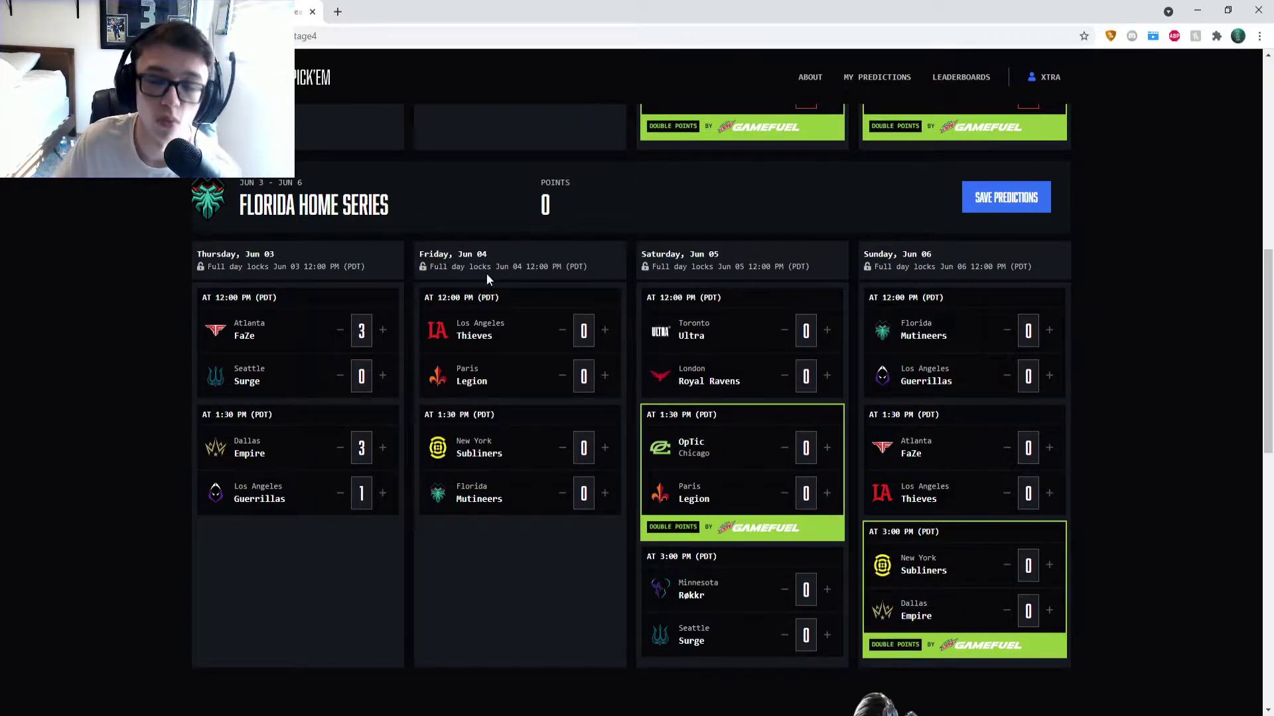
{"action": "scroll", "coordinate": [487, 273], "scroll_direction": "up", "scroll_amount": 6}
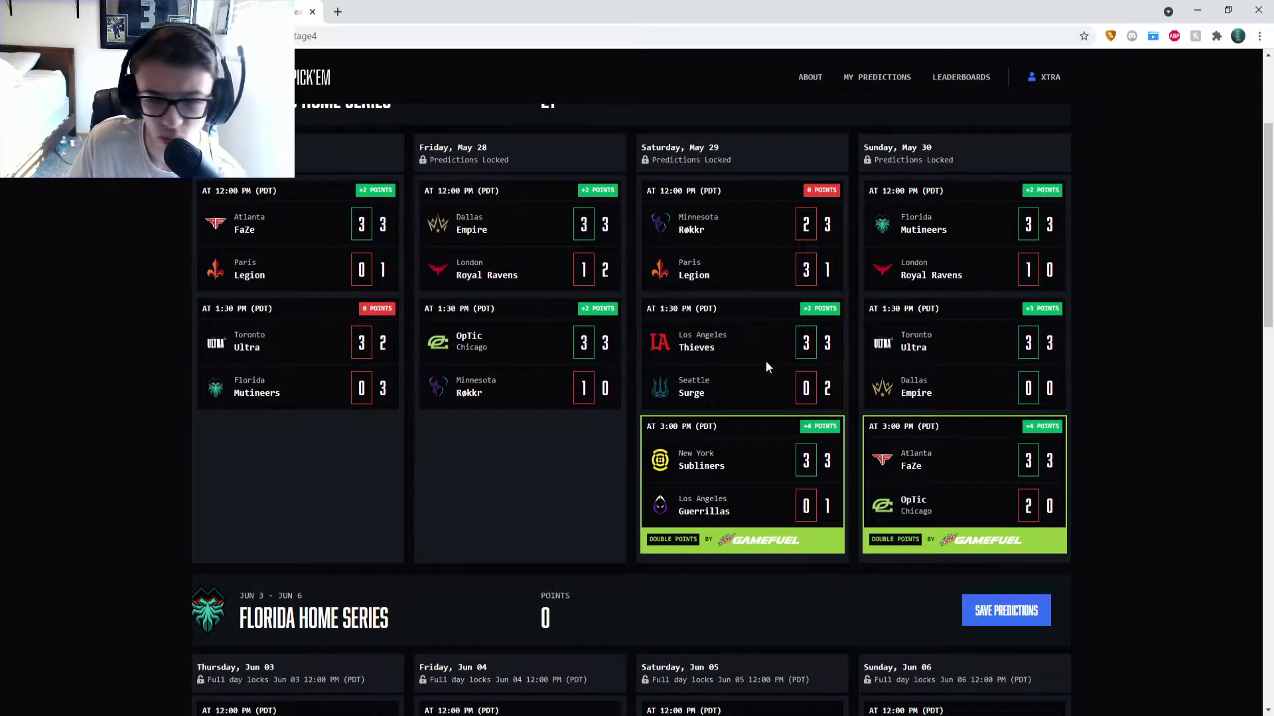
Set Los Angeles Thieves to 3 against Paris Legion's 0 for Friday's 12:00 PM match.
{"action": "scroll", "coordinate": [496, 561], "scroll_direction": "down", "scroll_amount": 4}
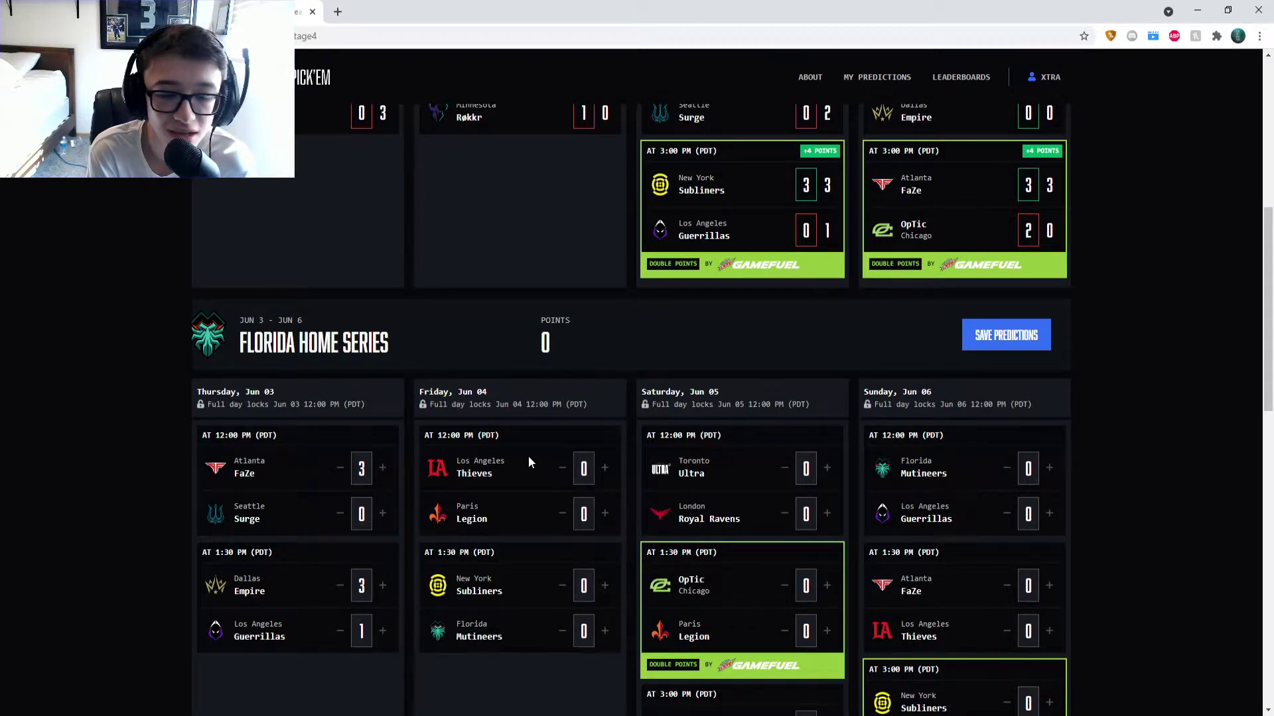
{"action": "left_click", "coordinate": [605, 471]}
{"action": "left_click", "coordinate": [605, 471]}
{"action": "scroll", "coordinate": [577, 451], "scroll_direction": "down", "scroll_amount": 2}
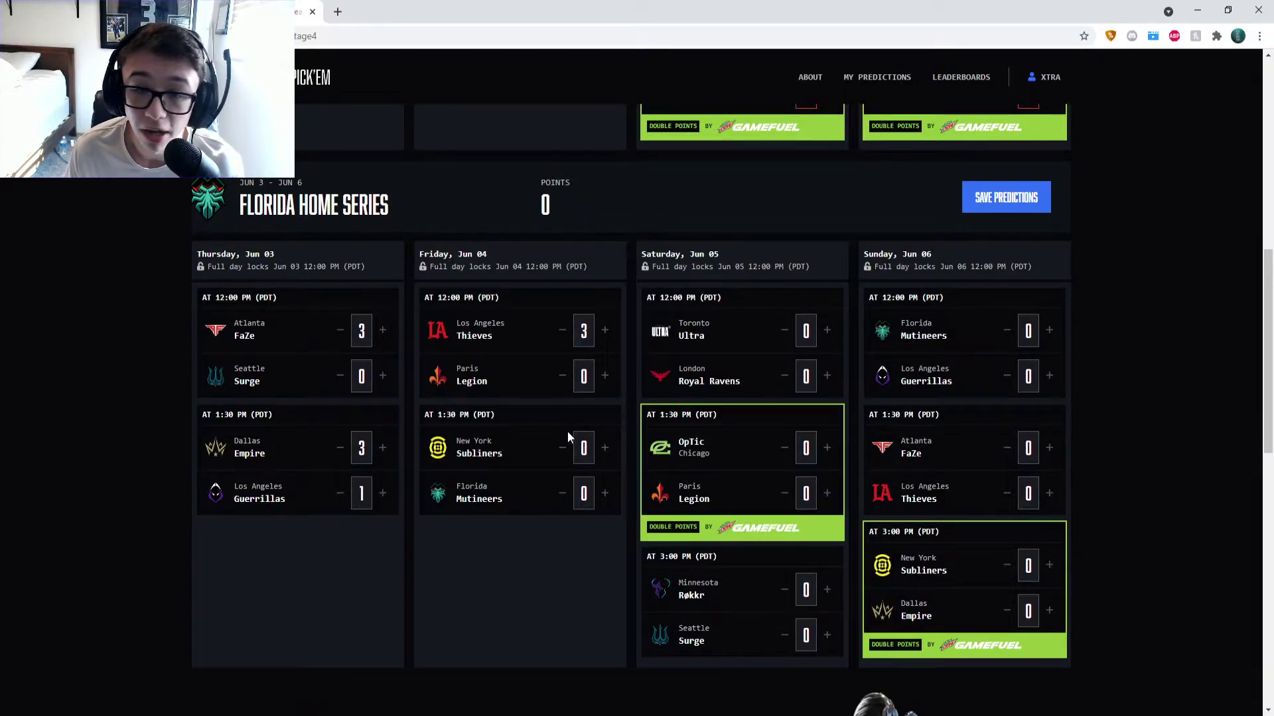
Enter Friday's 1:30 PM prediction: New York Subliners 3, Florida Mutineers 1.
{"action": "scroll", "coordinate": [567, 431], "scroll_direction": "up", "scroll_amount": 6}
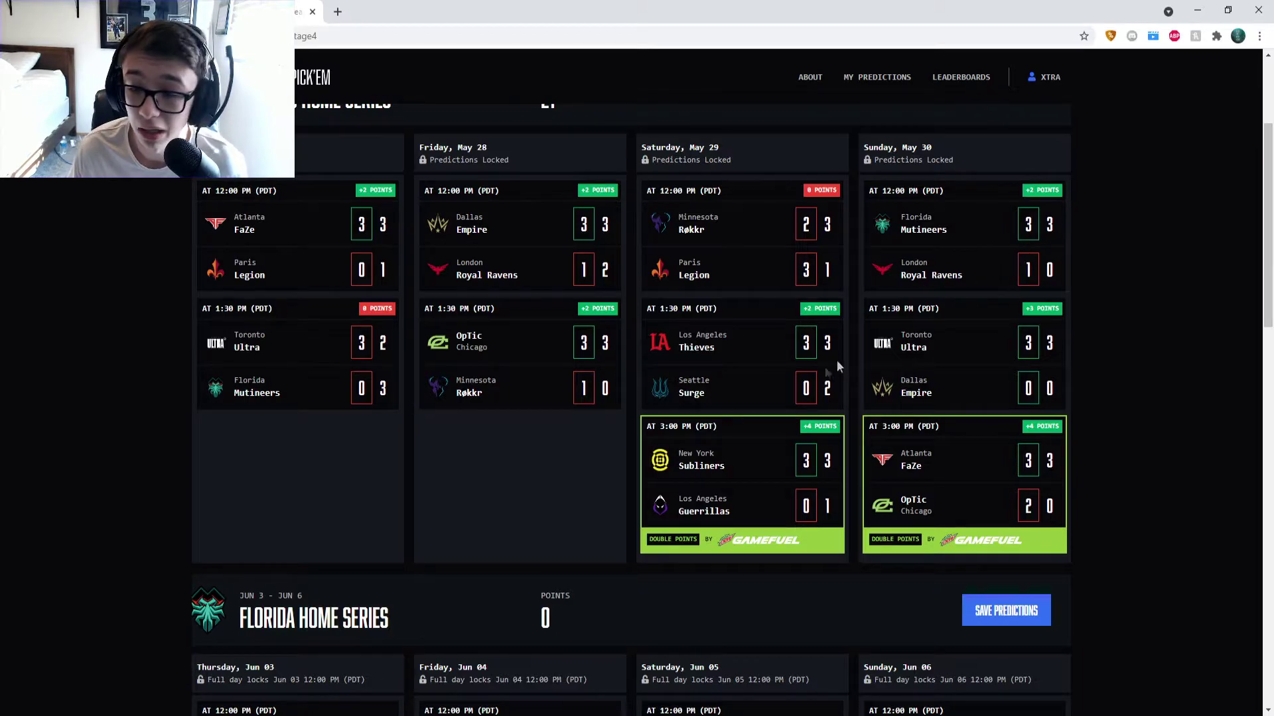
{"action": "scroll", "coordinate": [487, 675], "scroll_direction": "down", "scroll_amount": 4}
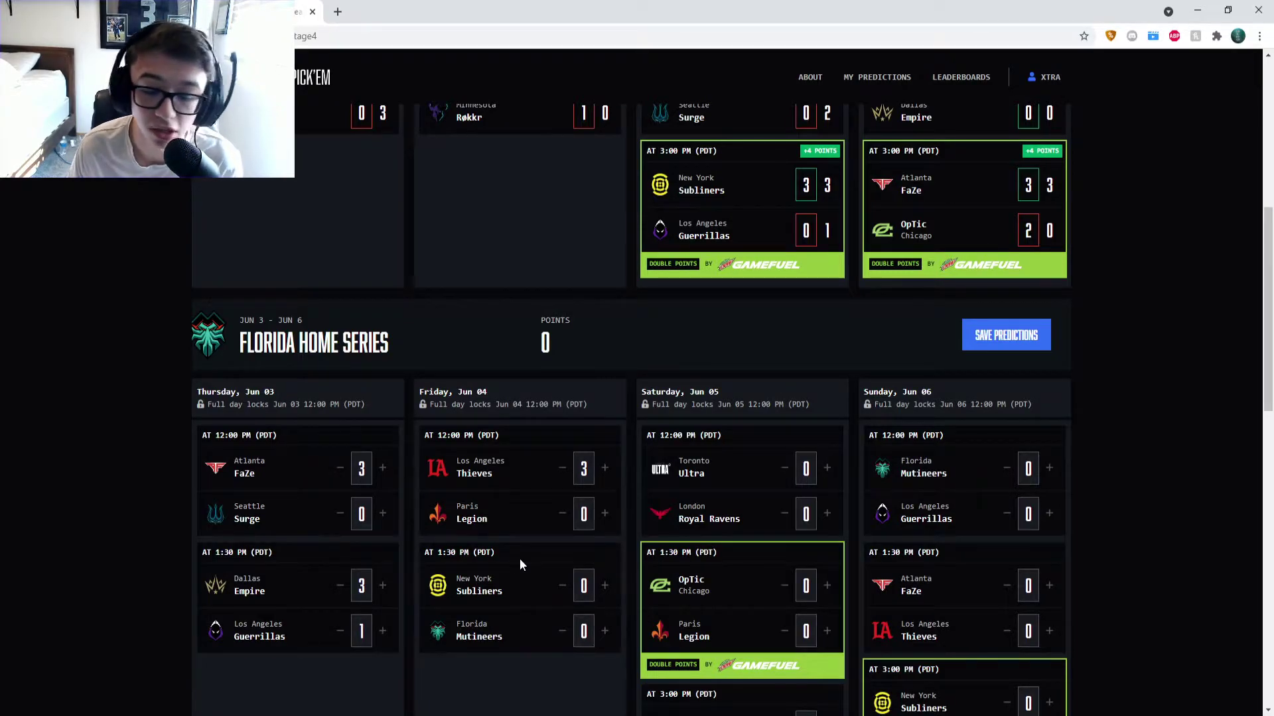
{"action": "scroll", "coordinate": [516, 547], "scroll_direction": "up", "scroll_amount": 4}
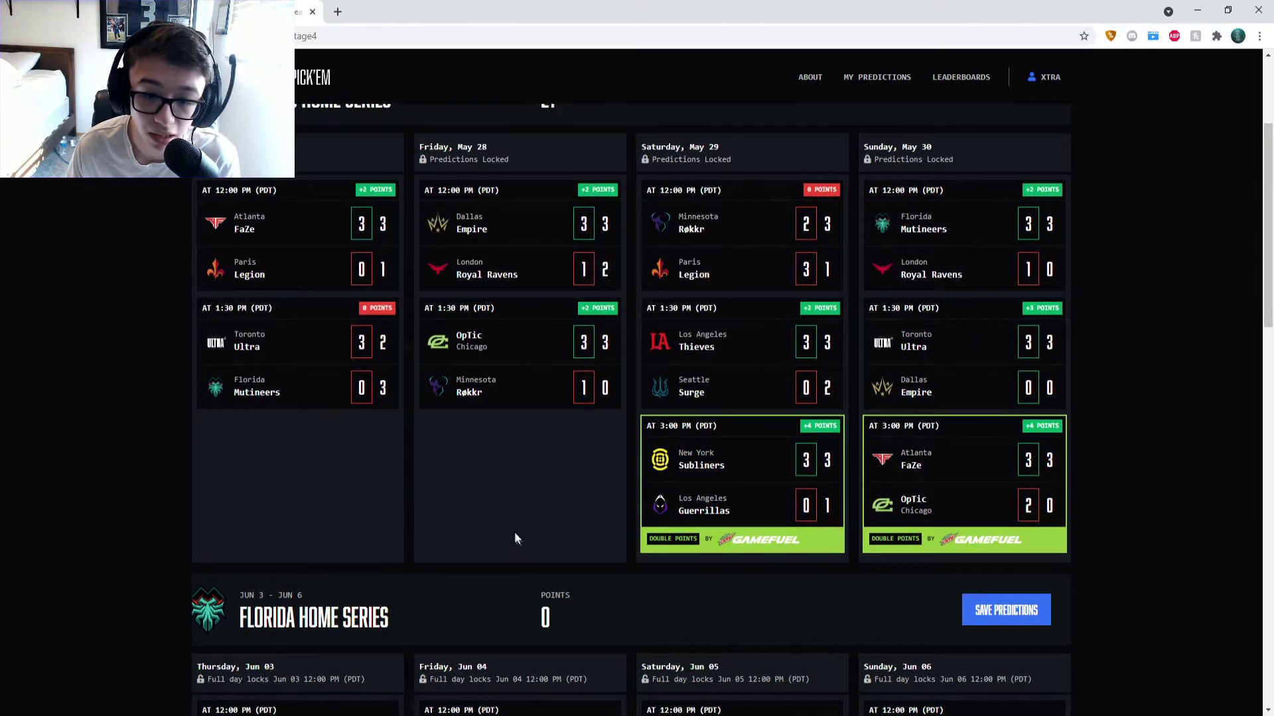
{"action": "scroll", "coordinate": [498, 504], "scroll_direction": "down", "scroll_amount": 7}
{"action": "scroll", "coordinate": [485, 485], "scroll_direction": "up", "scroll_amount": 1}
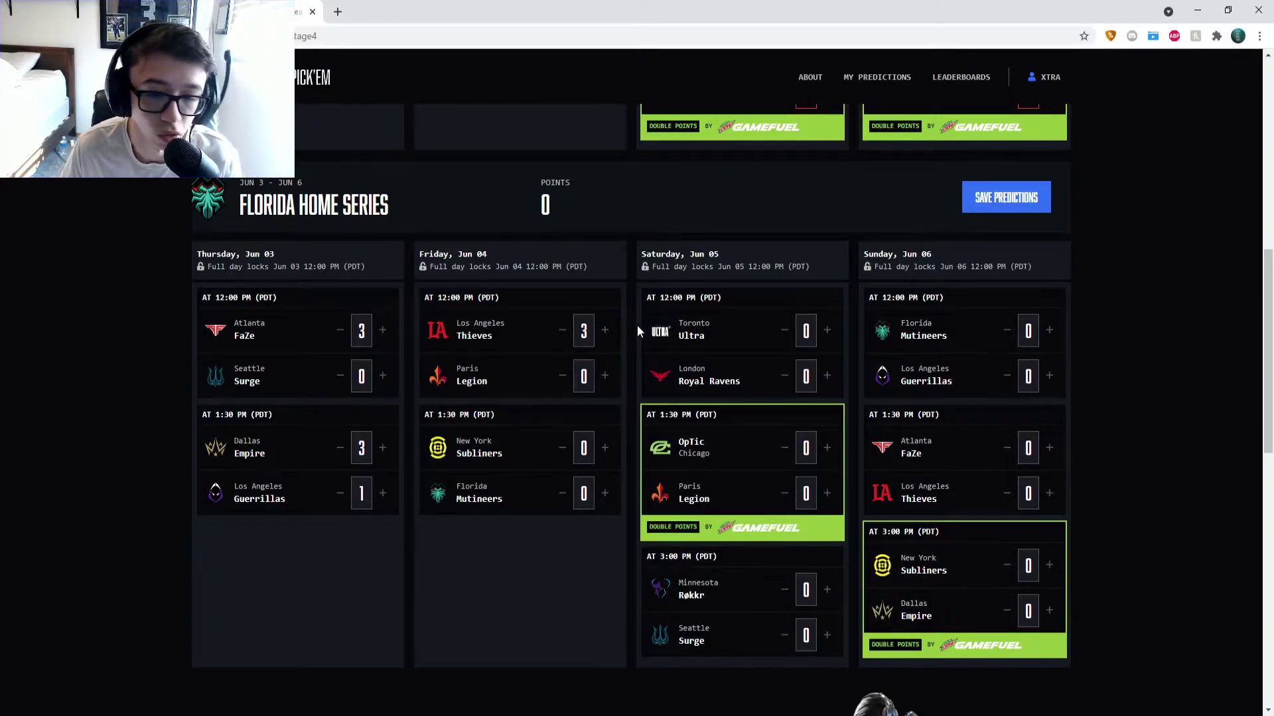
{"action": "left_click", "coordinate": [605, 447]}
{"action": "left_click", "coordinate": [605, 448]}
{"action": "left_click", "coordinate": [605, 448]}
{"action": "left_click", "coordinate": [605, 493]}
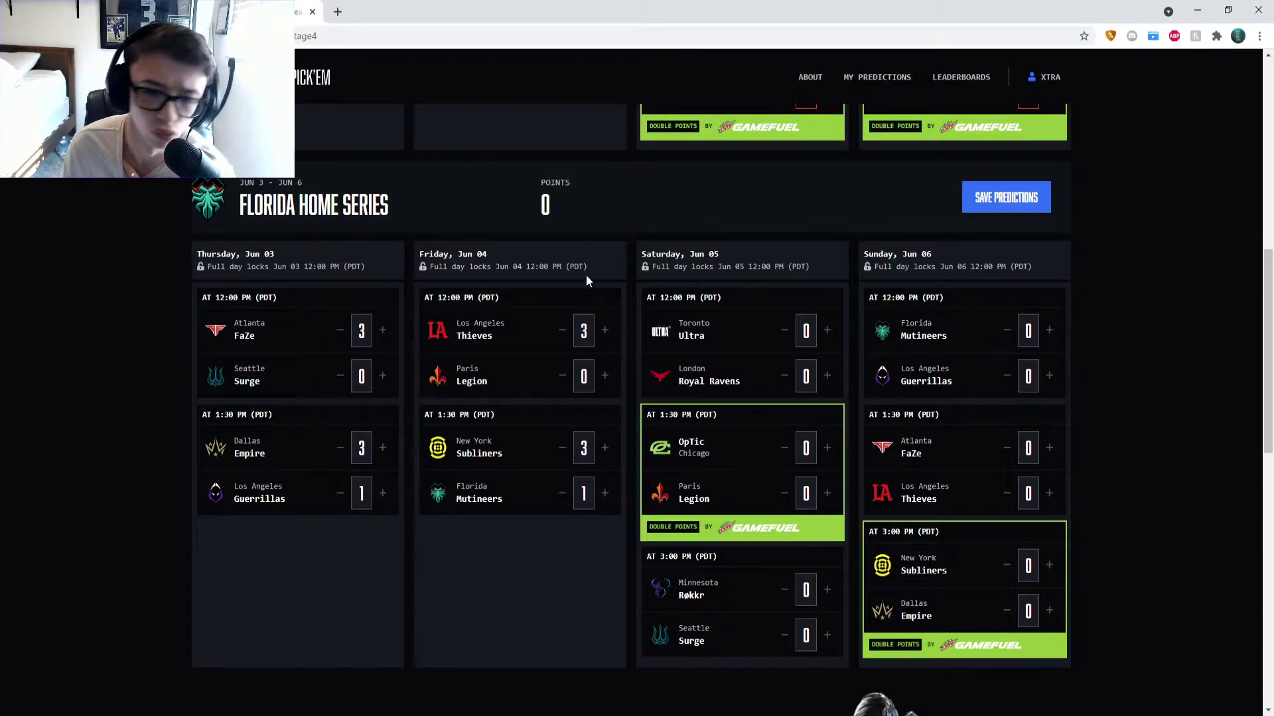
{"action": "scroll", "coordinate": [637, 265], "scroll_direction": "up", "scroll_amount": 5}
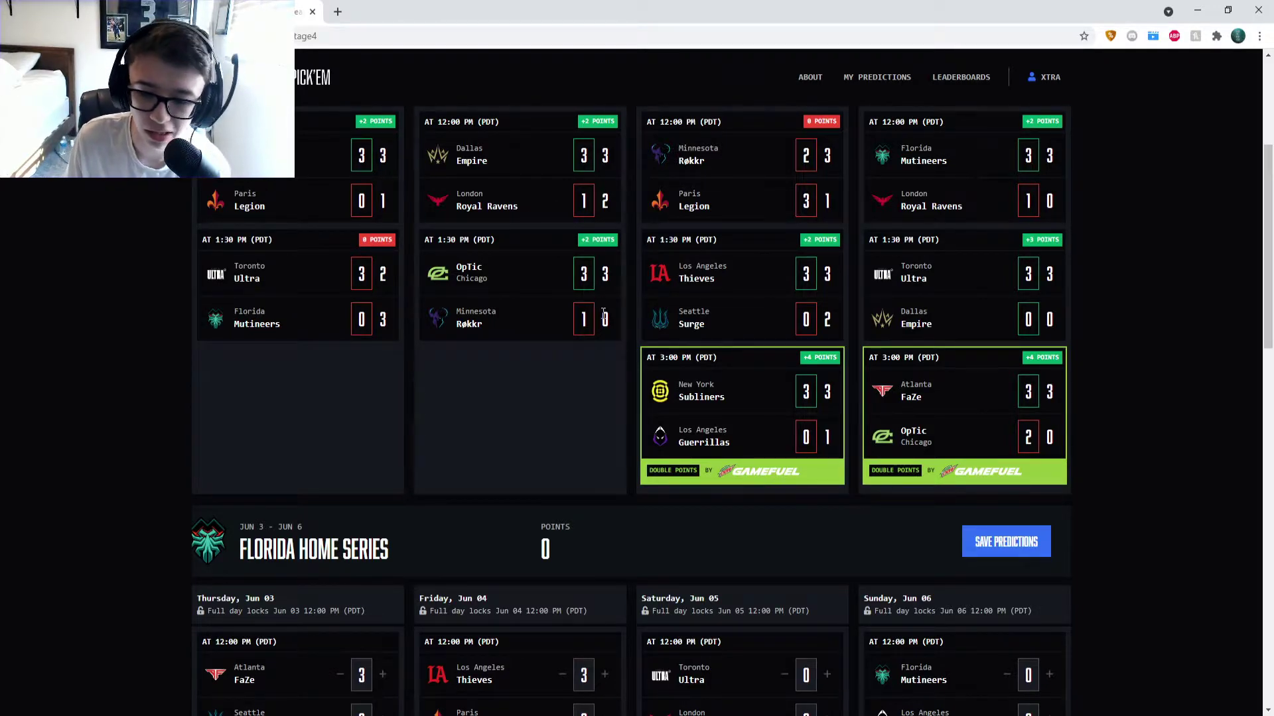
Move down to Saturday's cards and set Toronto Ultra to 3 against London Royal Ravens' 0.
{"action": "scroll", "coordinate": [624, 274], "scroll_direction": "down", "scroll_amount": 3}
{"action": "scroll", "coordinate": [531, 252], "scroll_direction": "up", "scroll_amount": 4}
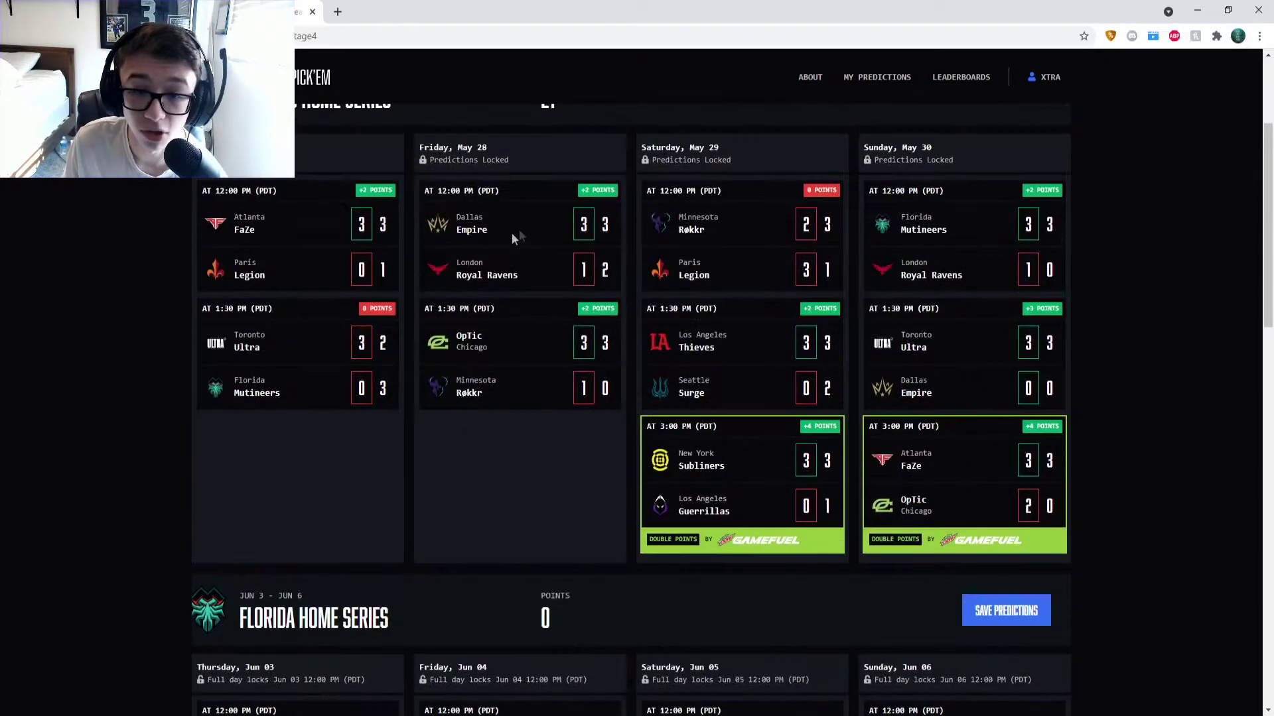
{"action": "scroll", "coordinate": [780, 202], "scroll_direction": "down", "scroll_amount": 4}
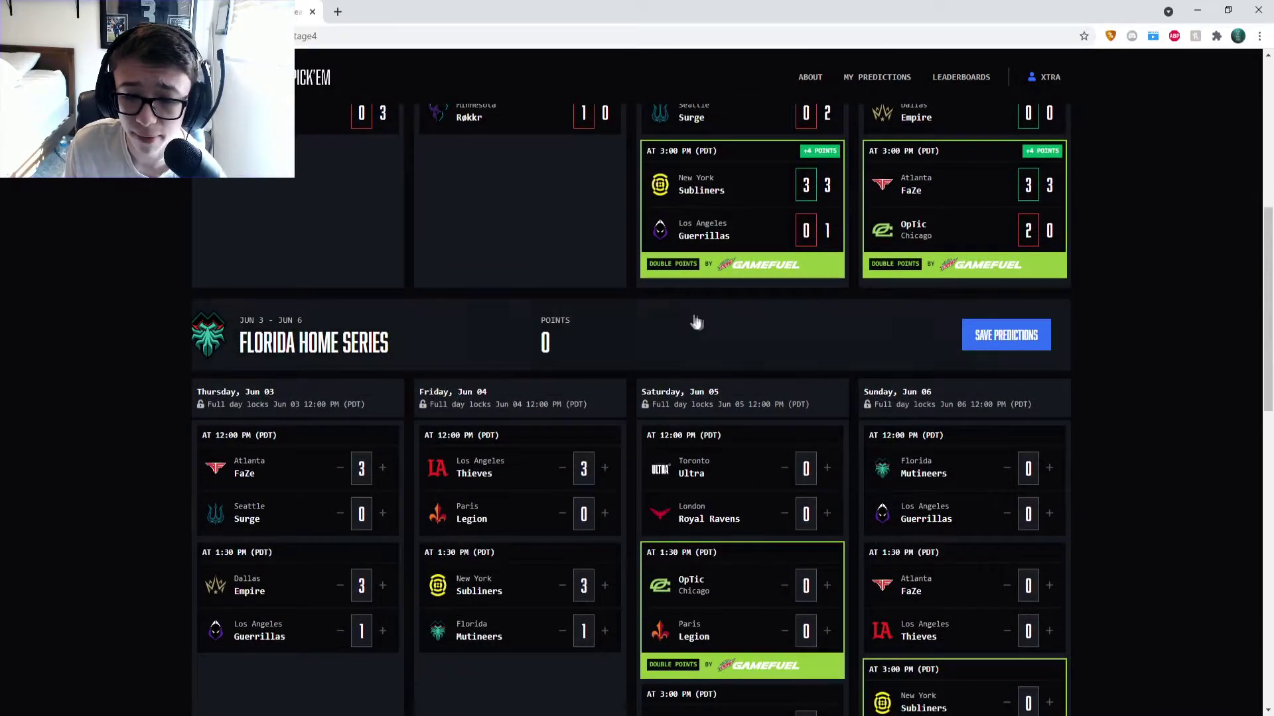
{"action": "scroll", "coordinate": [378, 219], "scroll_direction": "up", "scroll_amount": 3}
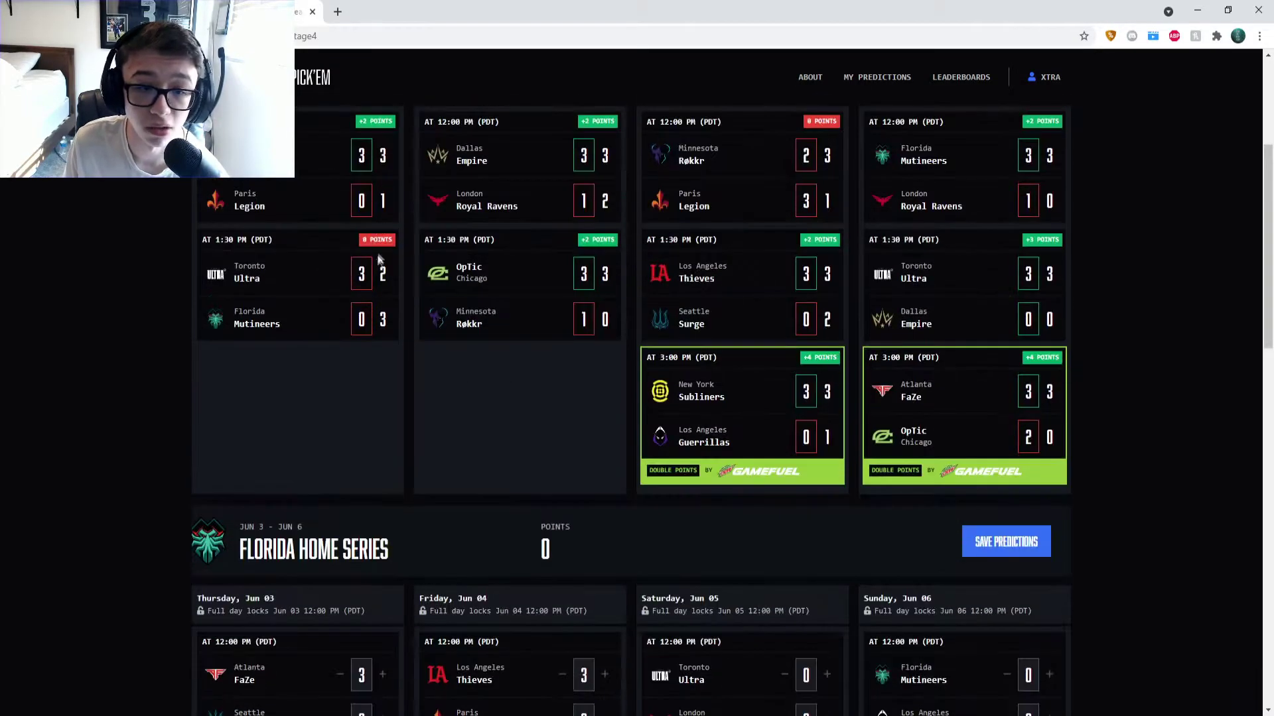
{"action": "scroll", "coordinate": [789, 266], "scroll_direction": "down", "scroll_amount": 2}
{"action": "scroll", "coordinate": [804, 262], "scroll_direction": "down", "scroll_amount": 1}
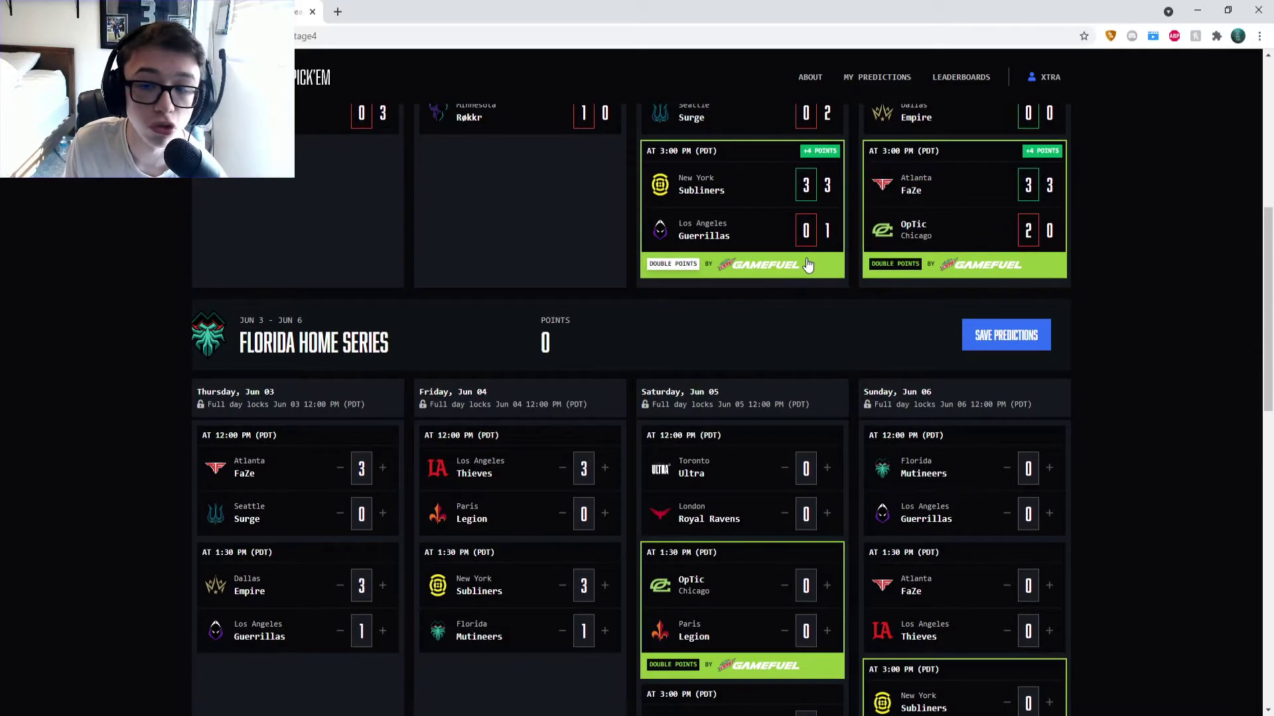
{"action": "scroll", "coordinate": [812, 279], "scroll_direction": "up", "scroll_amount": 2}
{"action": "scroll", "coordinate": [813, 289], "scroll_direction": "down", "scroll_amount": 3}
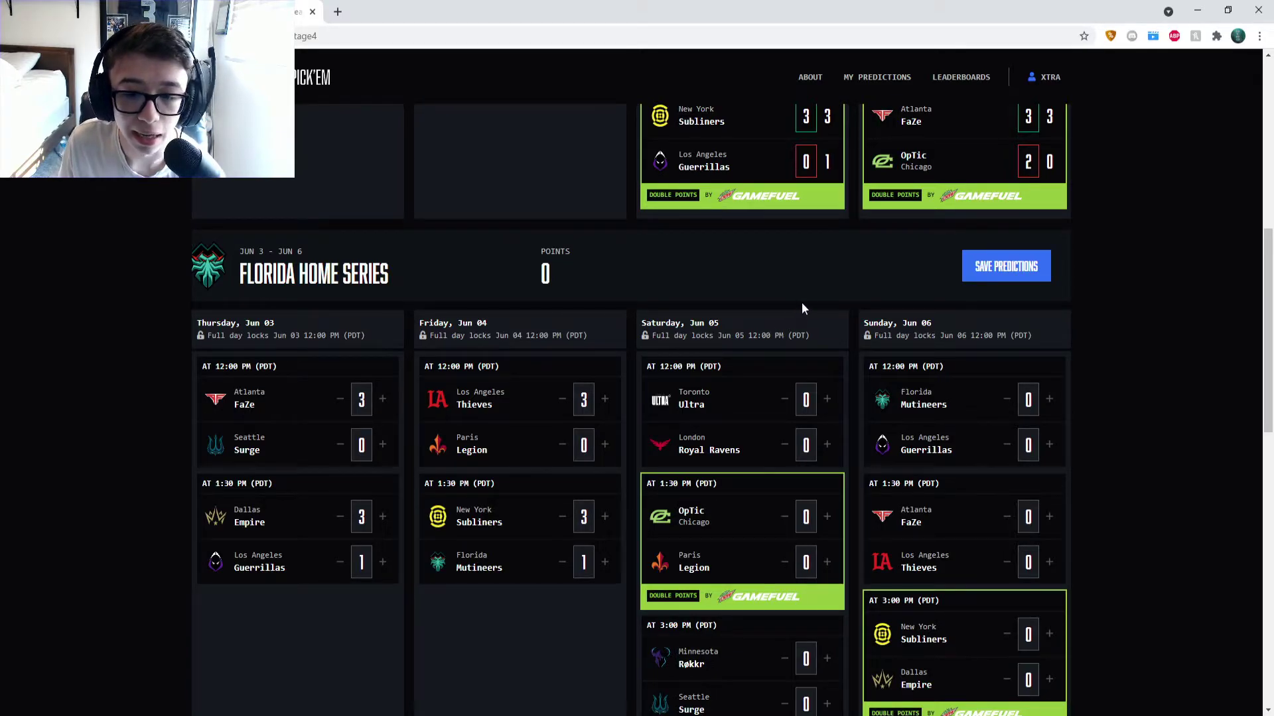
{"action": "left_click", "coordinate": [826, 400]}
{"action": "left_click", "coordinate": [826, 400]}
{"action": "left_click", "coordinate": [826, 400]}
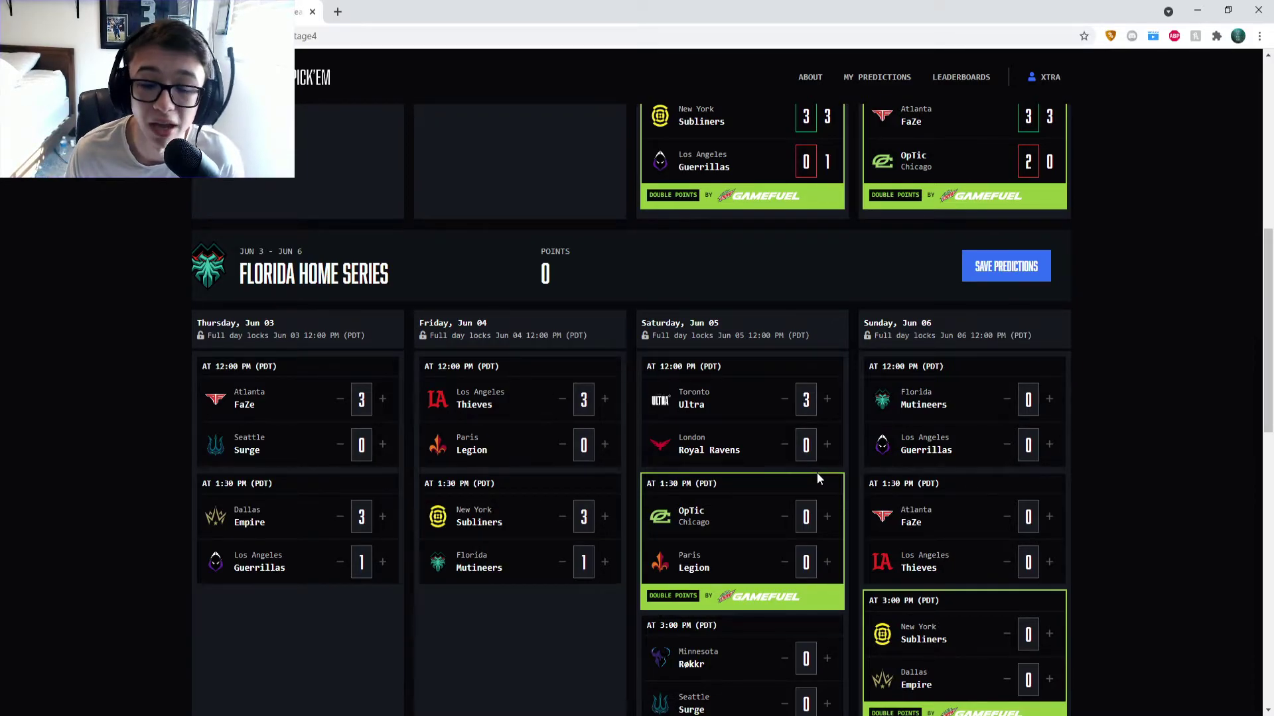
Set OpTic Chicago 3, Paris Legion 0 in Saturday's 1:30 PM double-points match.
{"action": "left_click", "coordinate": [827, 518]}
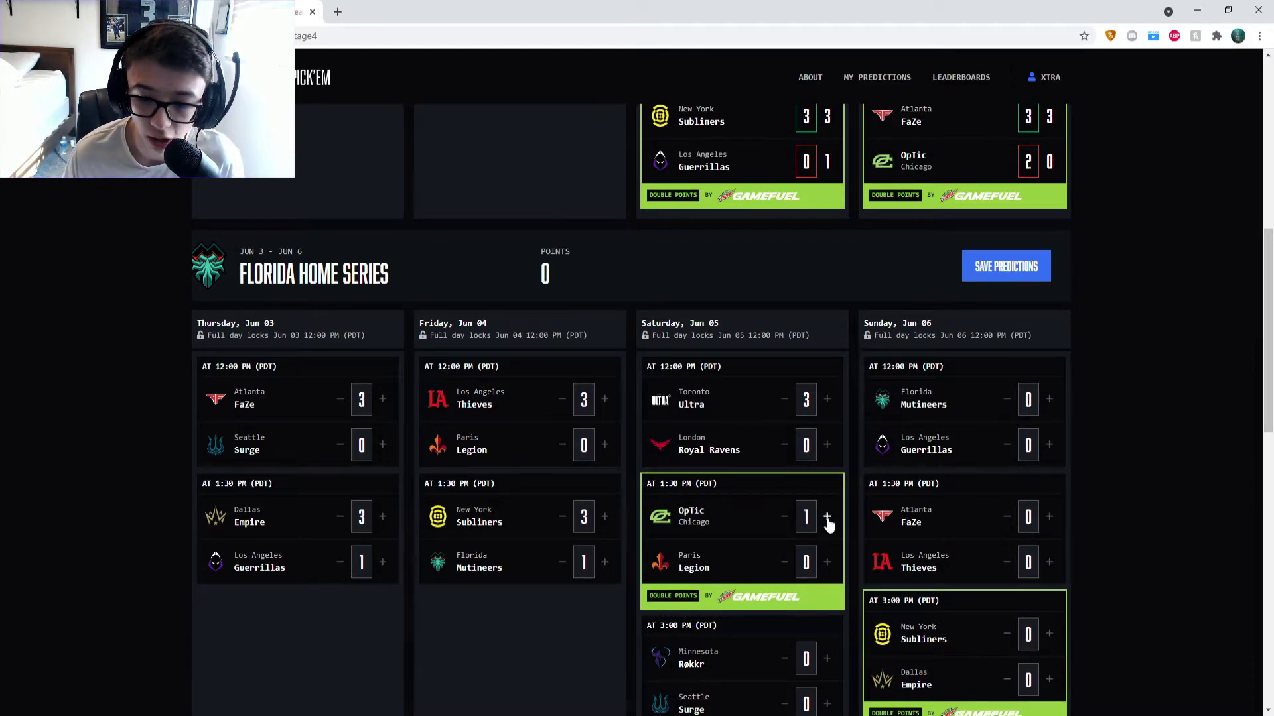
{"action": "left_click", "coordinate": [826, 517]}
{"action": "left_click", "coordinate": [827, 518]}
{"action": "left_click", "coordinate": [827, 563]}
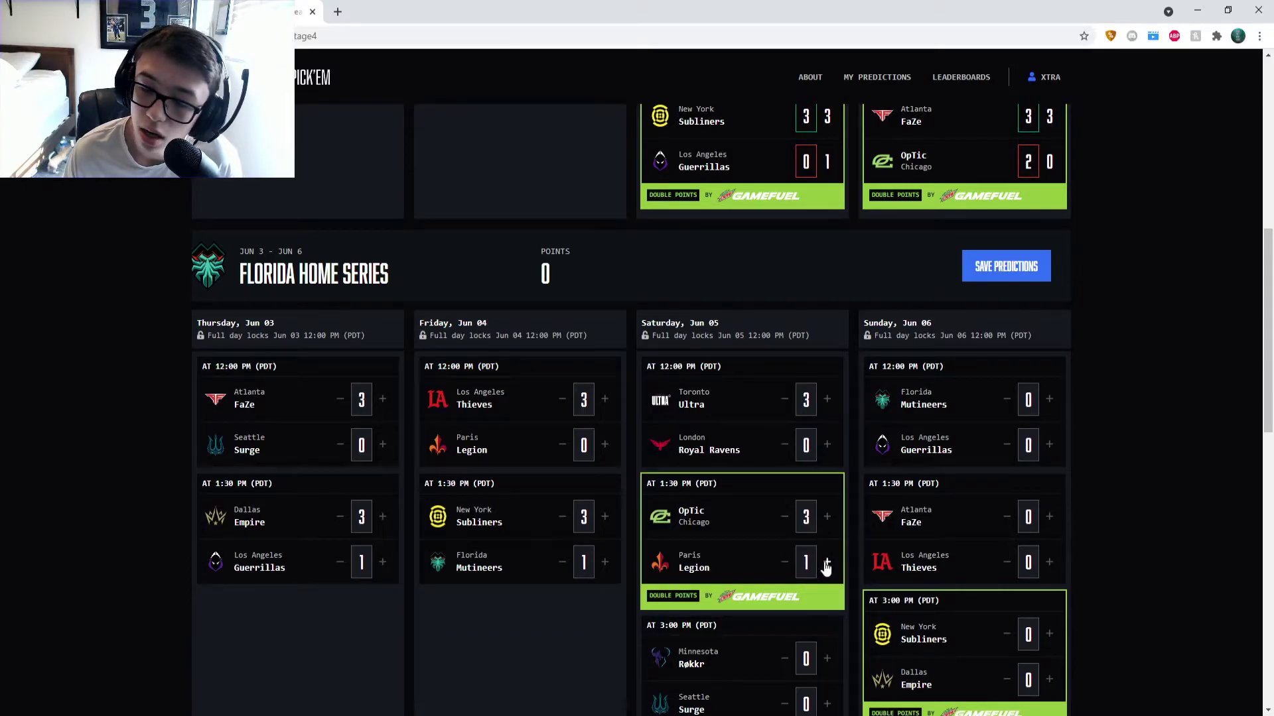
{"action": "left_click", "coordinate": [785, 563]}
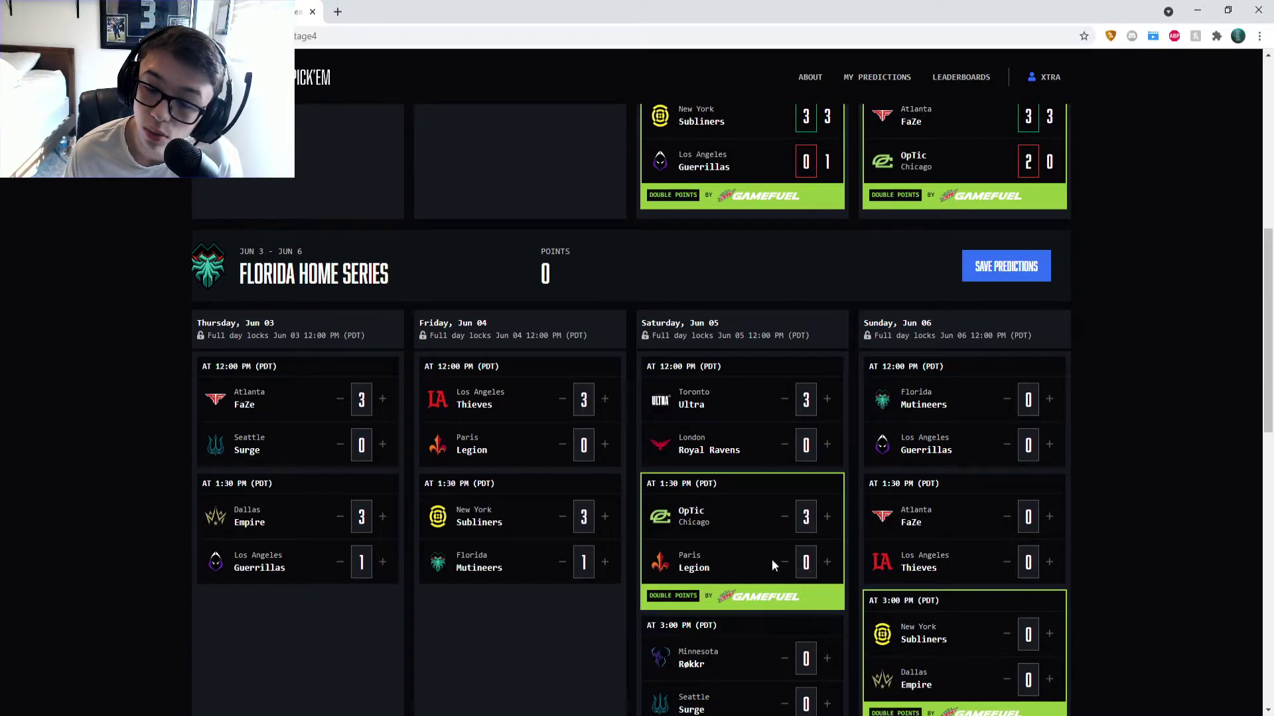
{"action": "scroll", "coordinate": [739, 445], "scroll_direction": "down", "scroll_amount": 2}
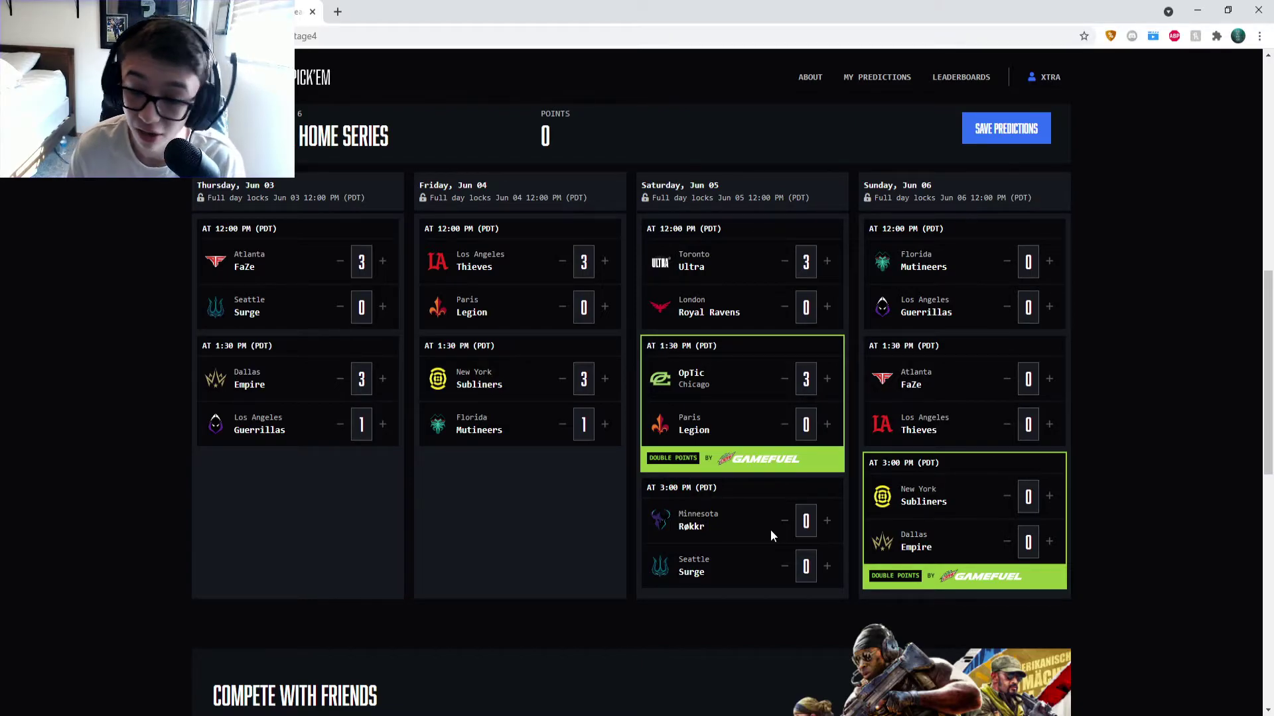
Enter Saturday's 3:00 PM prediction: Minnesota Røkkr 3, Seattle Surge 1.
{"action": "left_click", "coordinate": [827, 520]}
{"action": "left_click", "coordinate": [827, 521]}
{"action": "left_click", "coordinate": [828, 521]}
{"action": "left_click", "coordinate": [827, 565]}
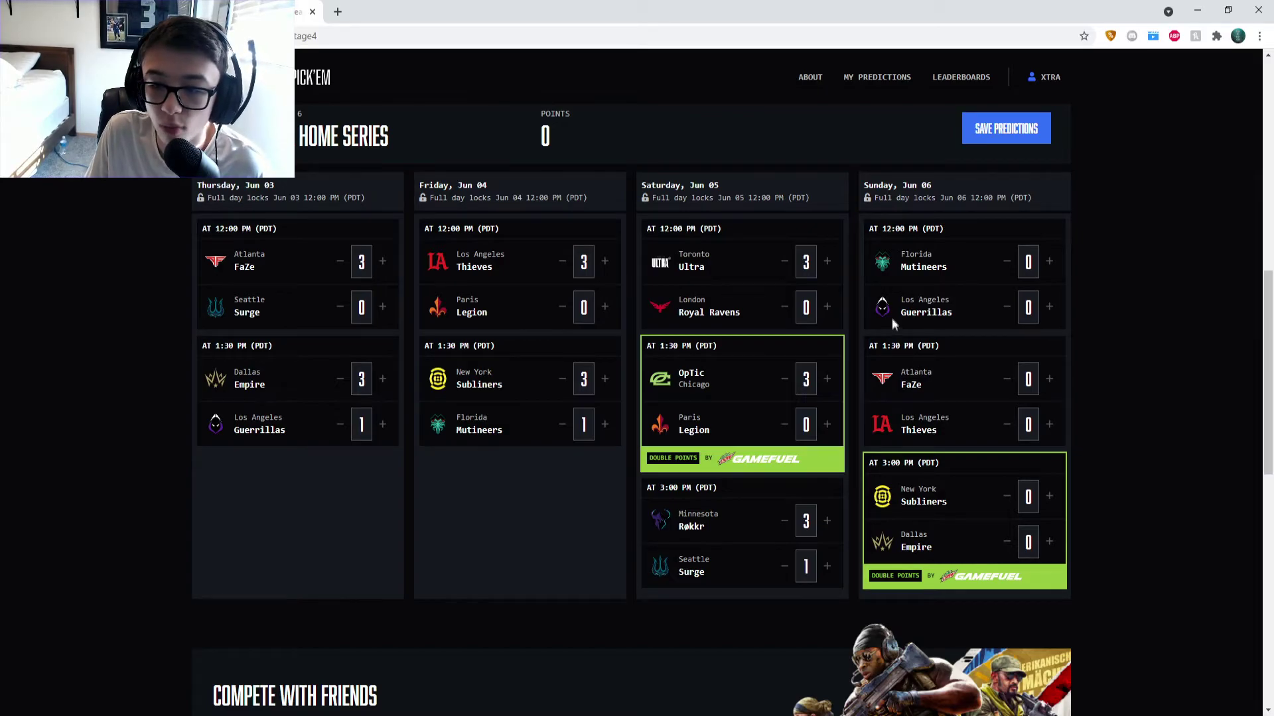
{"action": "left_click_drag", "start_coordinate": [900, 306], "coordinate": [962, 313]}
Enter Sunday's 12:00 PM prediction: Florida Mutineers 3, Los Angeles Guerrillas 2.
{"action": "left_click", "coordinate": [949, 307]}
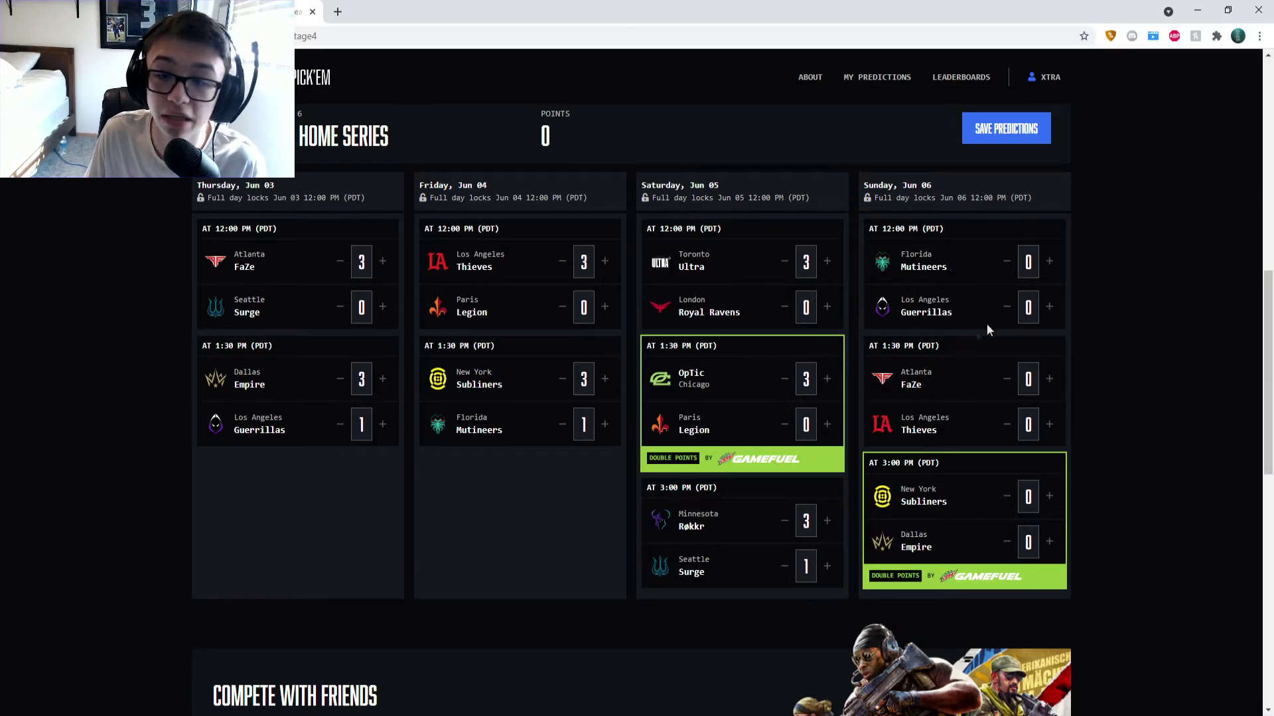
{"action": "left_click", "coordinate": [1048, 262]}
{"action": "left_click", "coordinate": [1049, 262]}
{"action": "left_click", "coordinate": [1048, 262]}
{"action": "left_click", "coordinate": [1049, 307]}
{"action": "left_click", "coordinate": [1049, 308]}
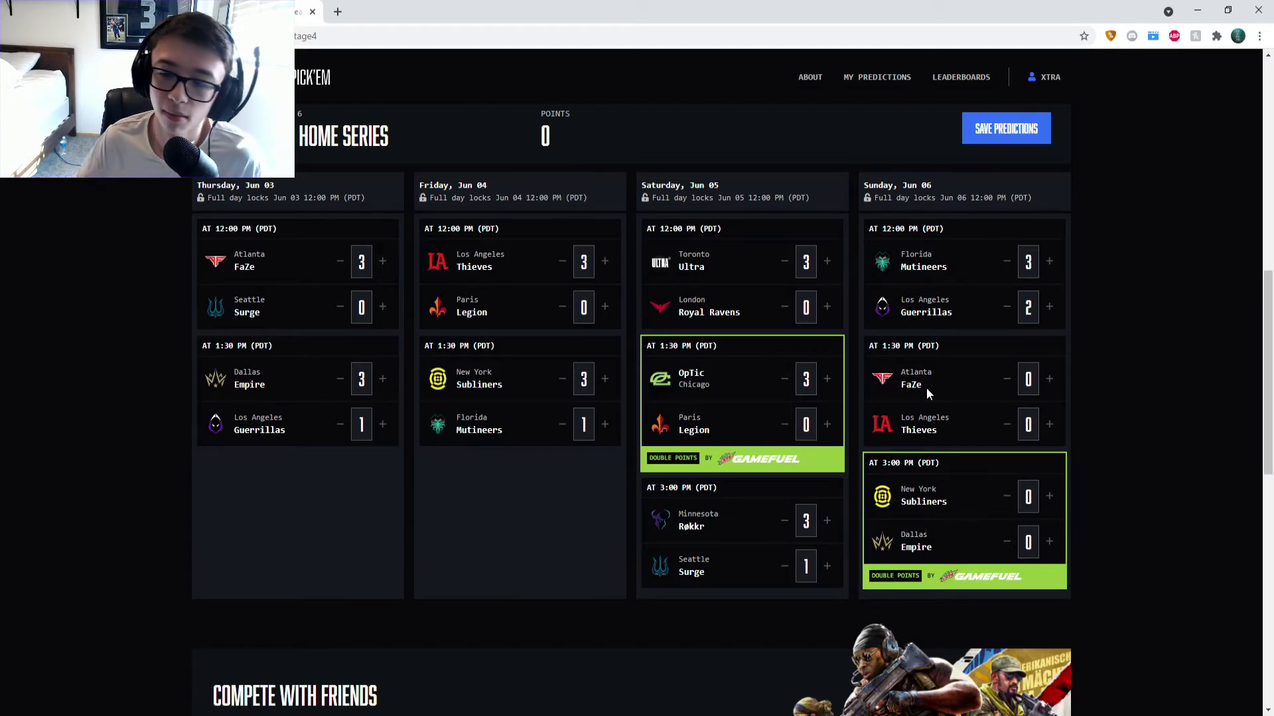
Set Sunday's Atlanta FaZe vs Los Angeles Thieves prediction to 3–1.
{"action": "left_click", "coordinate": [1048, 379]}
{"action": "left_click", "coordinate": [1049, 379]}
{"action": "left_click", "coordinate": [1049, 379]}
{"action": "left_click", "coordinate": [1049, 425]}
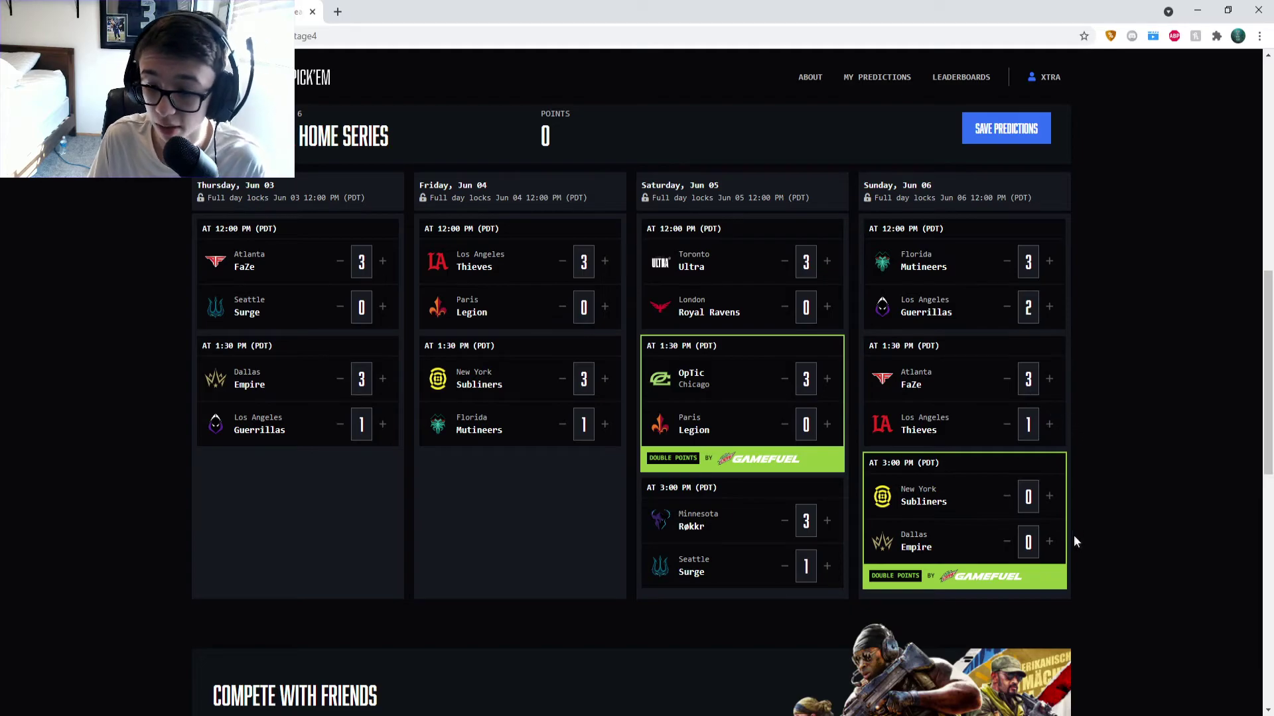
Set Dallas Empire 3, New York Subliners 2, completing all ten match predictions.
{"action": "left_click", "coordinate": [1048, 541]}
{"action": "left_click", "coordinate": [1049, 542]}
{"action": "left_click", "coordinate": [1049, 542]}
{"action": "left_click", "coordinate": [1049, 496]}
{"action": "left_click", "coordinate": [1049, 496]}
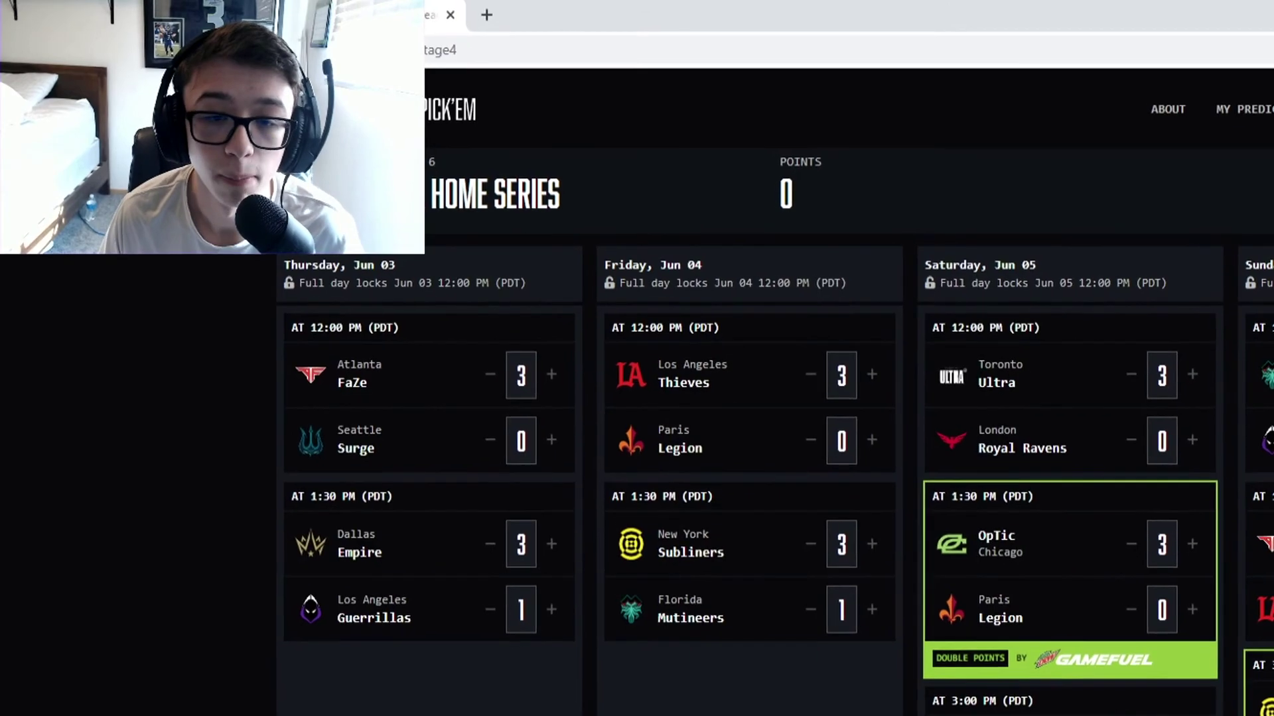
{"action": "scroll", "coordinate": [770, 478], "scroll_direction": "up", "scroll_amount": 2}
{"action": "scroll", "coordinate": [769, 477], "scroll_direction": "down", "scroll_amount": 2}
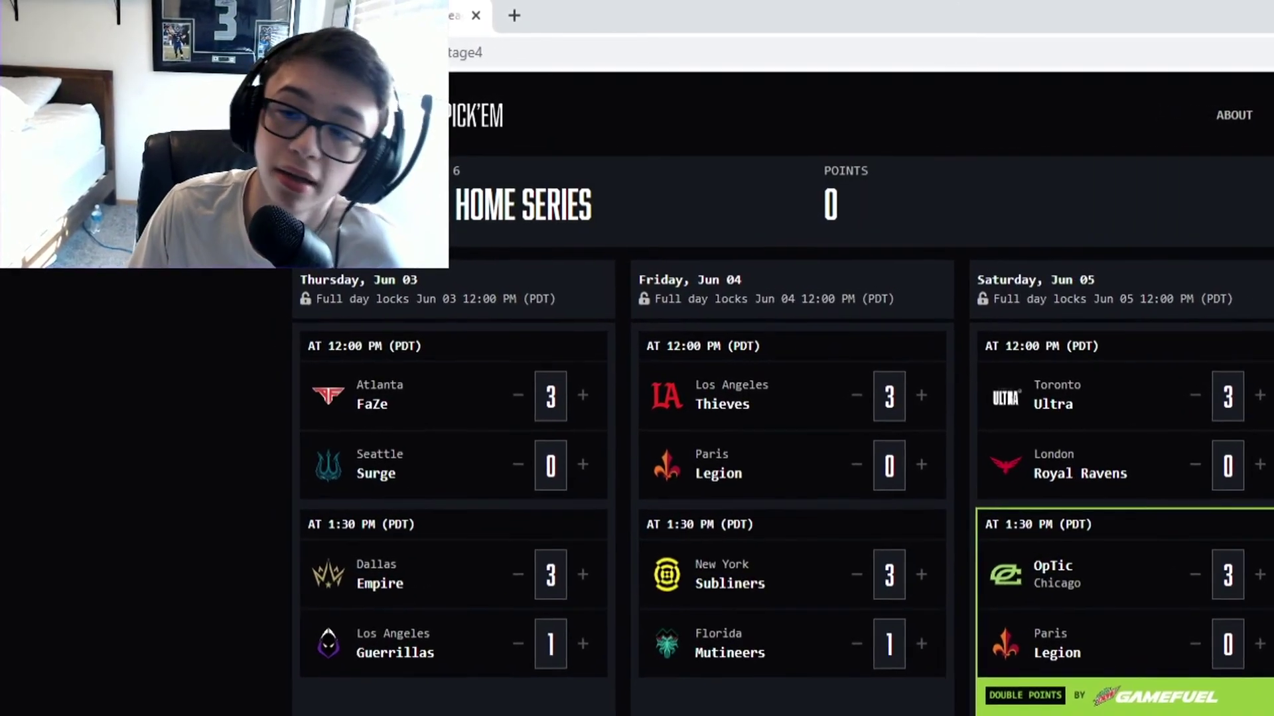